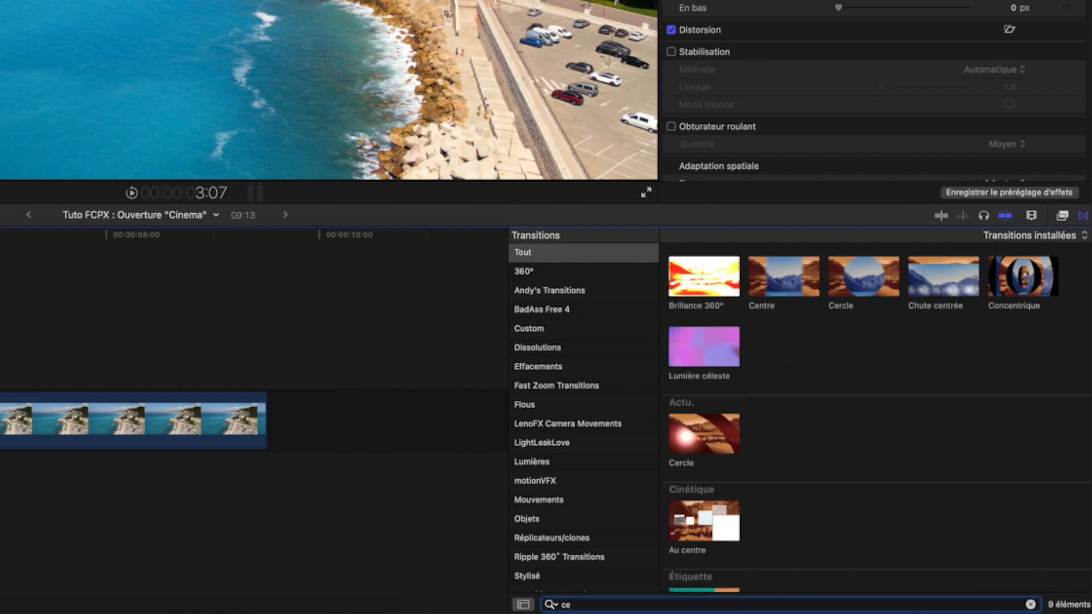
# - Search the transitions for "centre", add the Centre transition at the start of the DJI_0009 clip and play it back
pyautogui.write('tre')
pyautogui.moveTo(706, 281); pyautogui.dragTo(20, 491)
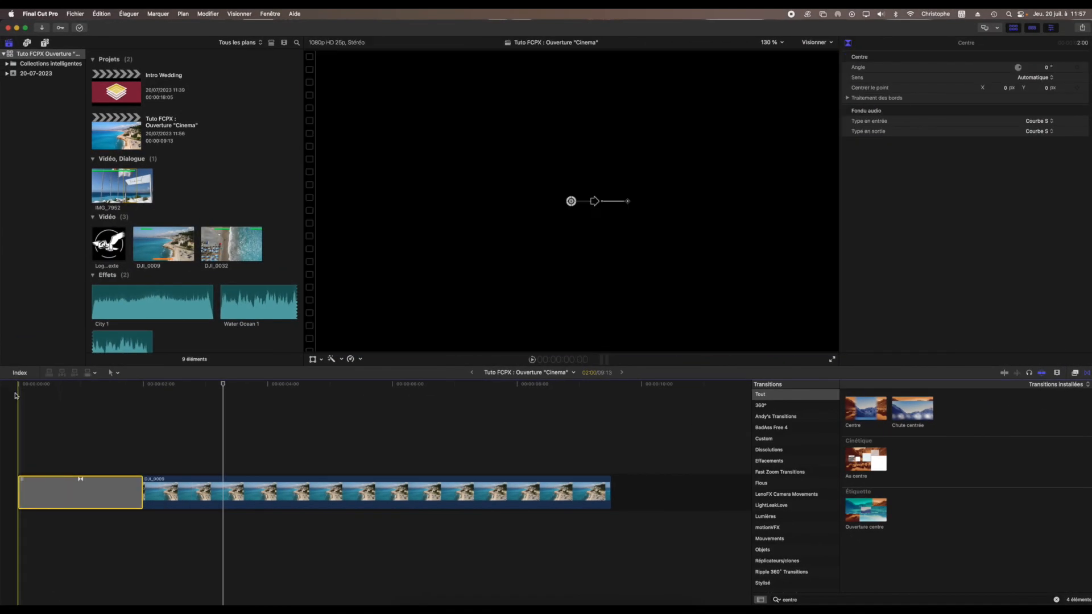
pyautogui.press('/')
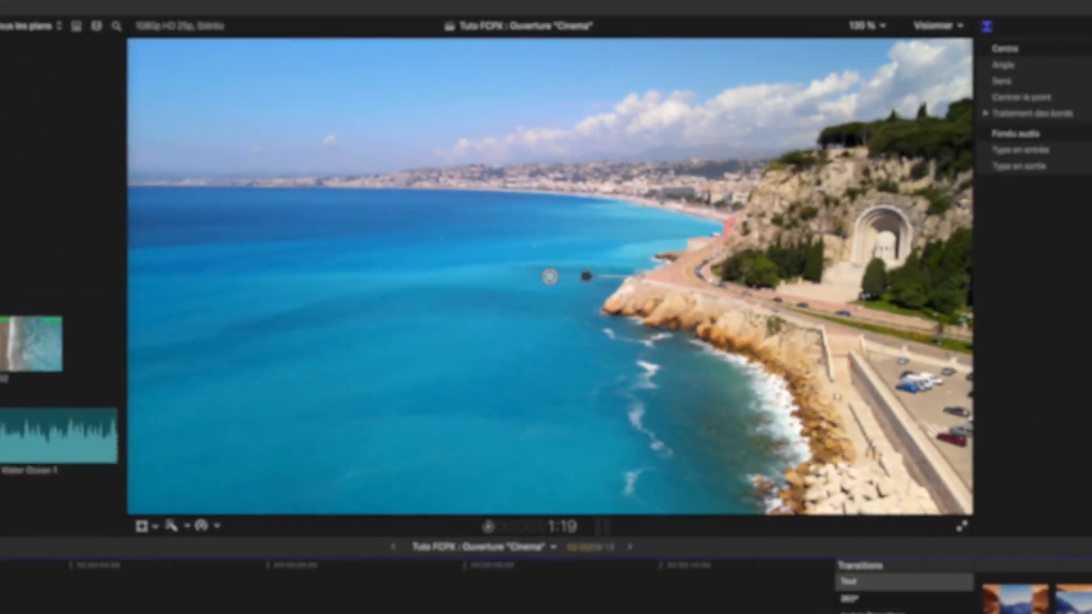
pyautogui.click(18, 387)
pyautogui.press('space')
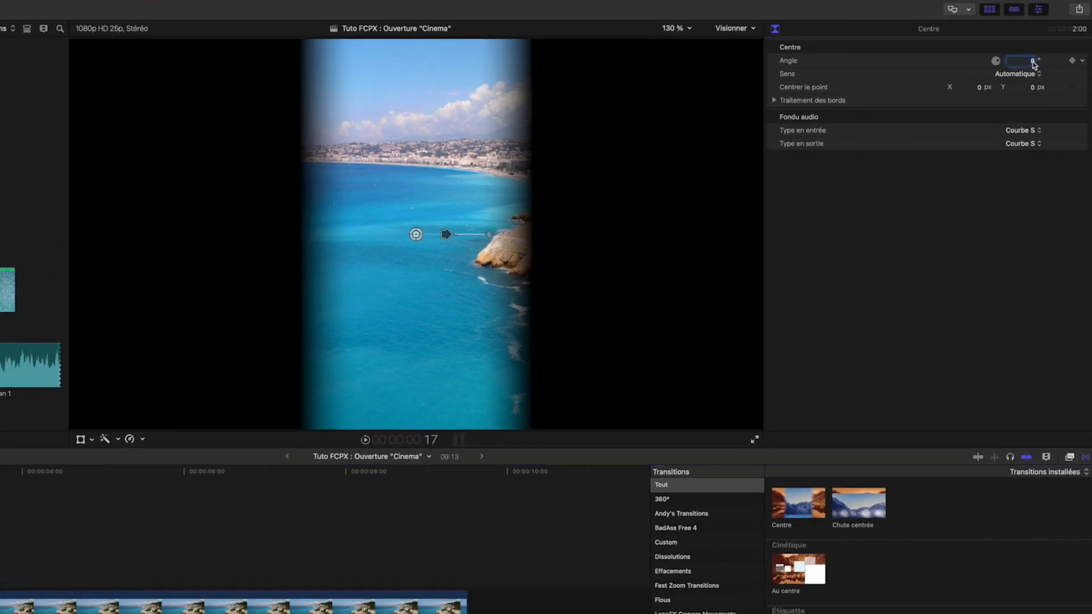
# - Set the Centre transition's angle to 90° and reduce its edge border to 14.8
pyautogui.press('Return')
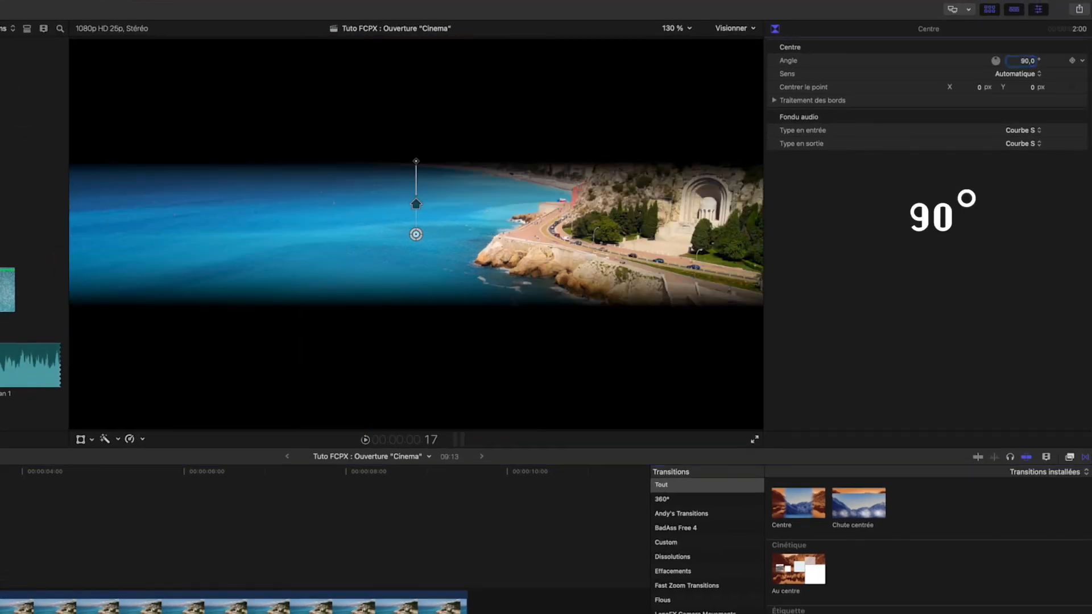
pyautogui.press('space')
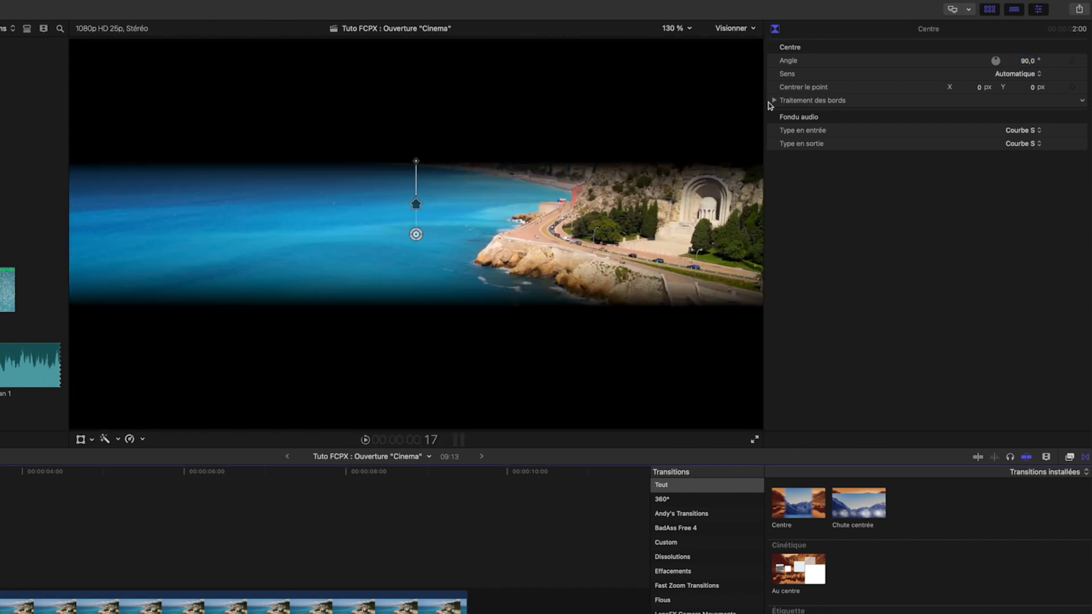
pyautogui.click(775, 101)
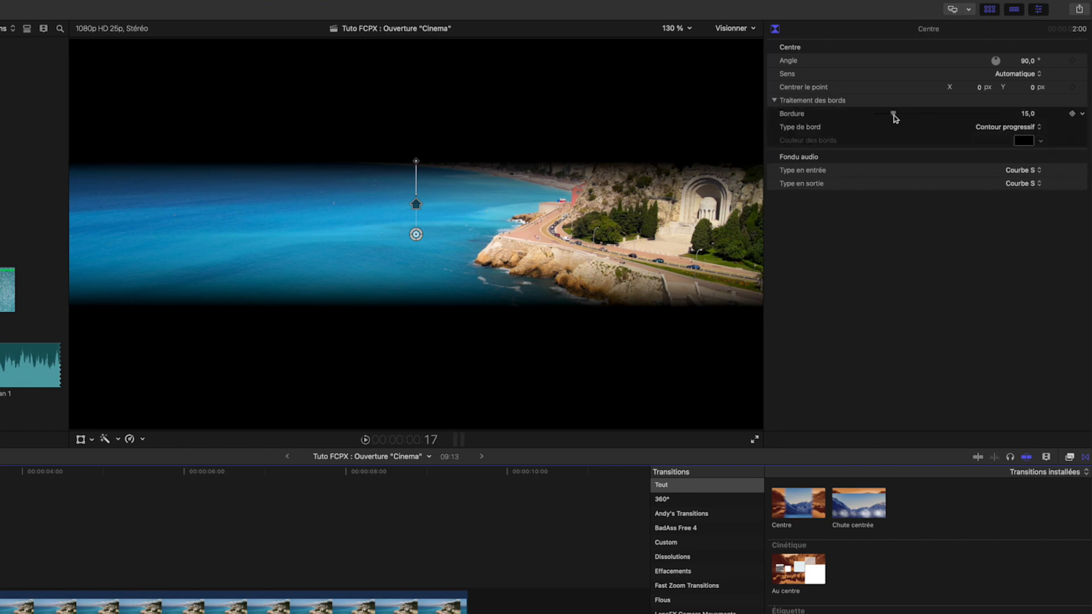
pyautogui.moveTo(807, 124); pyautogui.dragTo(773, 126)
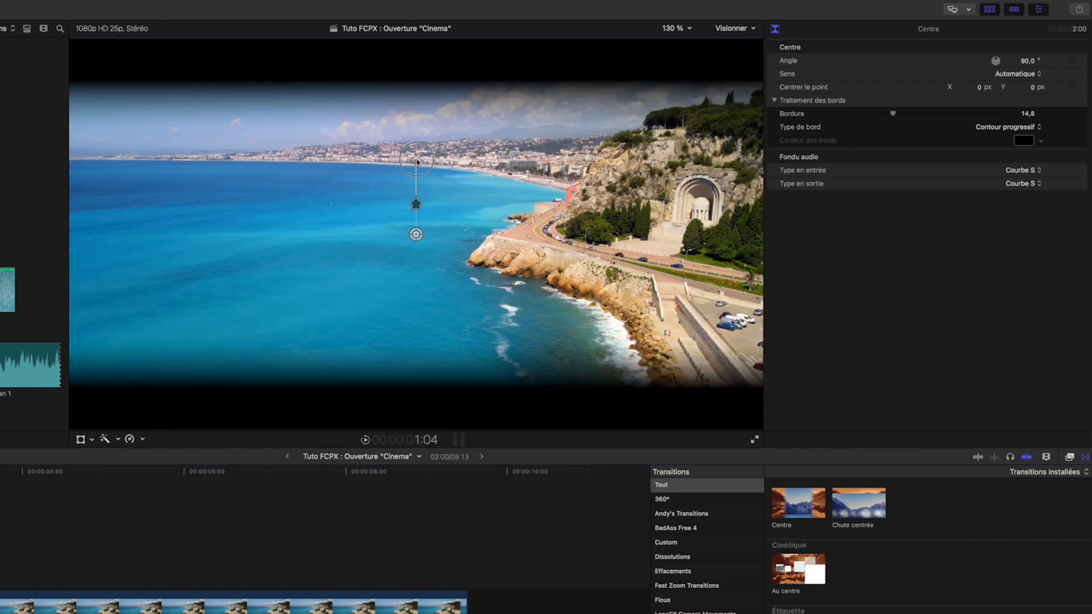
# - Tilt the Centre transition freely with its viewer handle and restore its angle to 90°
pyautogui.moveTo(416, 204); pyautogui.dragTo(392, 217)
pyautogui.click(1027, 60)
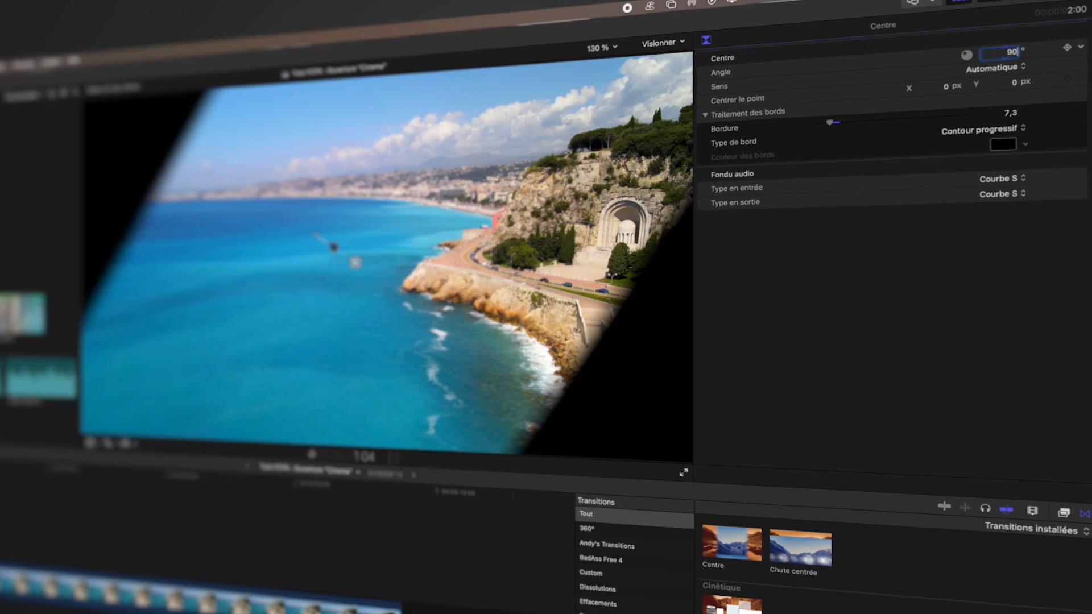
pyautogui.write('90')
pyautogui.press('Return')
# - Set the transition's edge border to 0, lengthen the transition to about 3.5 seconds and play it from the start
pyautogui.moveTo(831, 122); pyautogui.dragTo(723, 137)
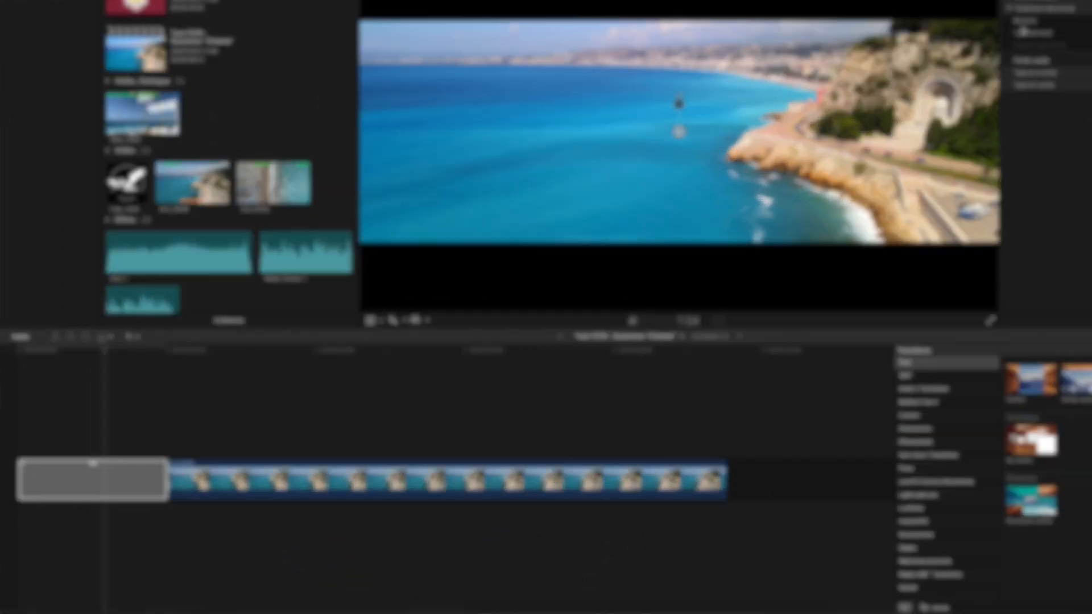
pyautogui.moveTo(142, 483); pyautogui.dragTo(236, 482)
pyautogui.press('Home')
pyautogui.press('space')
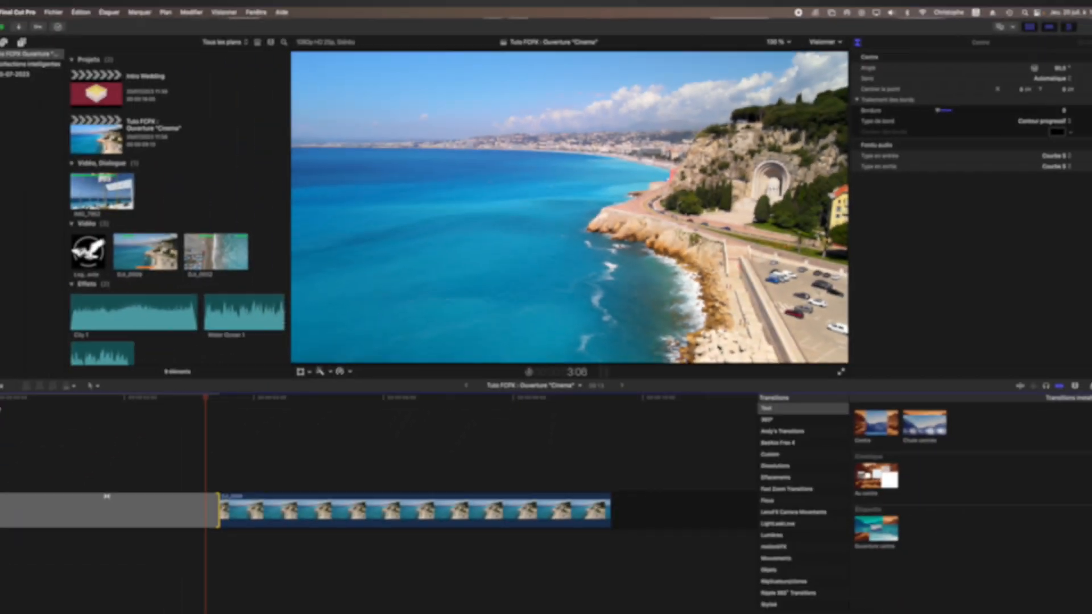
pyautogui.press('space')
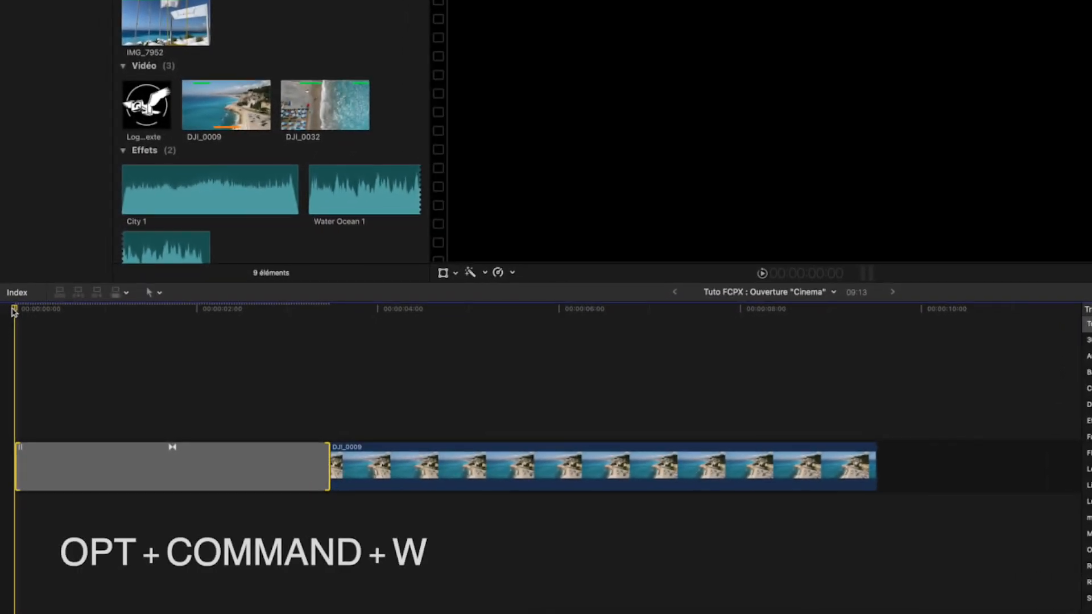
# - Insert the Personnalisé black generator at the very start of the timeline, before the transition, and preview the opening
pyautogui.press('alt+super+w')
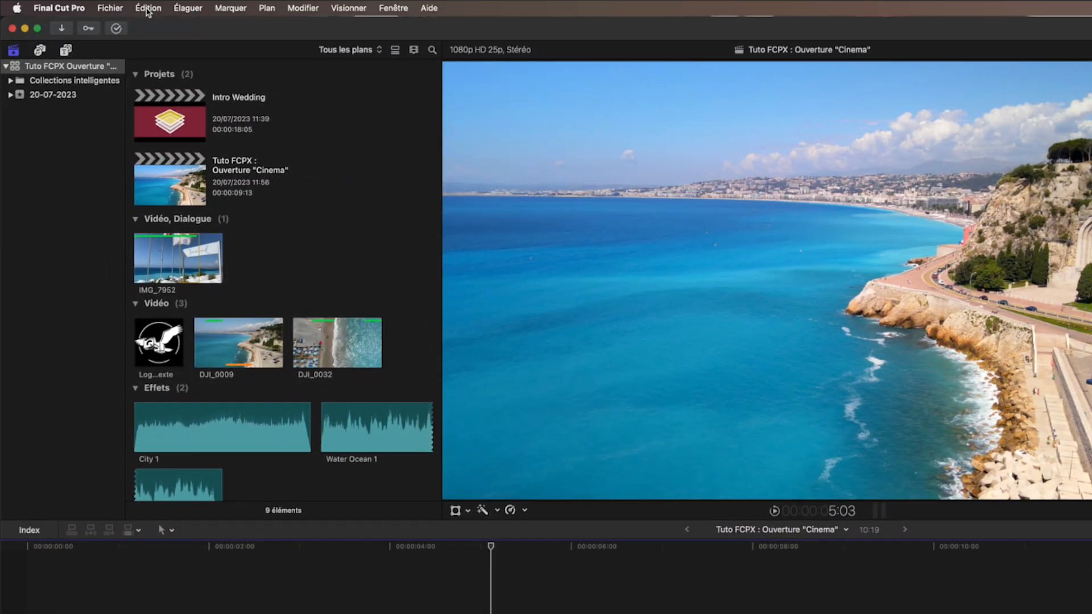
pyautogui.click(148, 9)
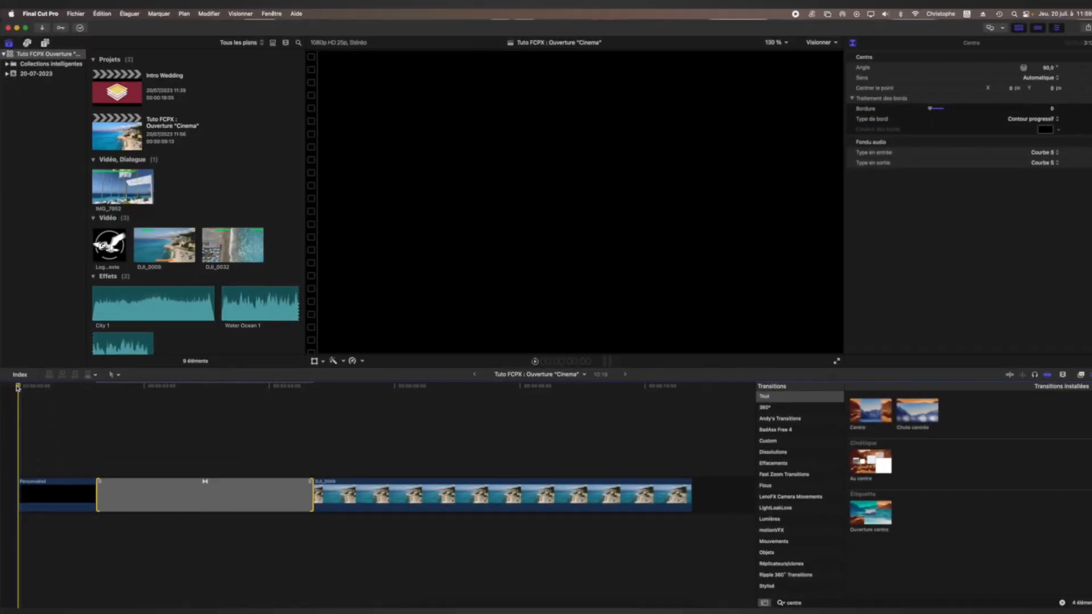
pyautogui.press('space')
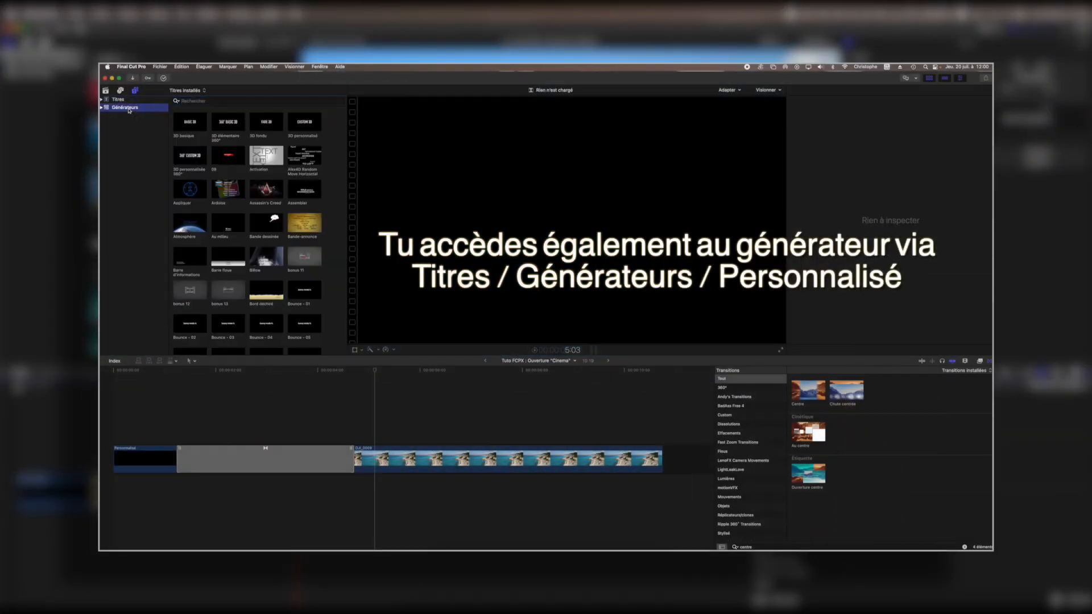
# - Search the generators for "person" and place the Personnalisé generator at the start of the timeline
pyautogui.write('person')
pyautogui.moveTo(190, 121); pyautogui.dragTo(144, 456)
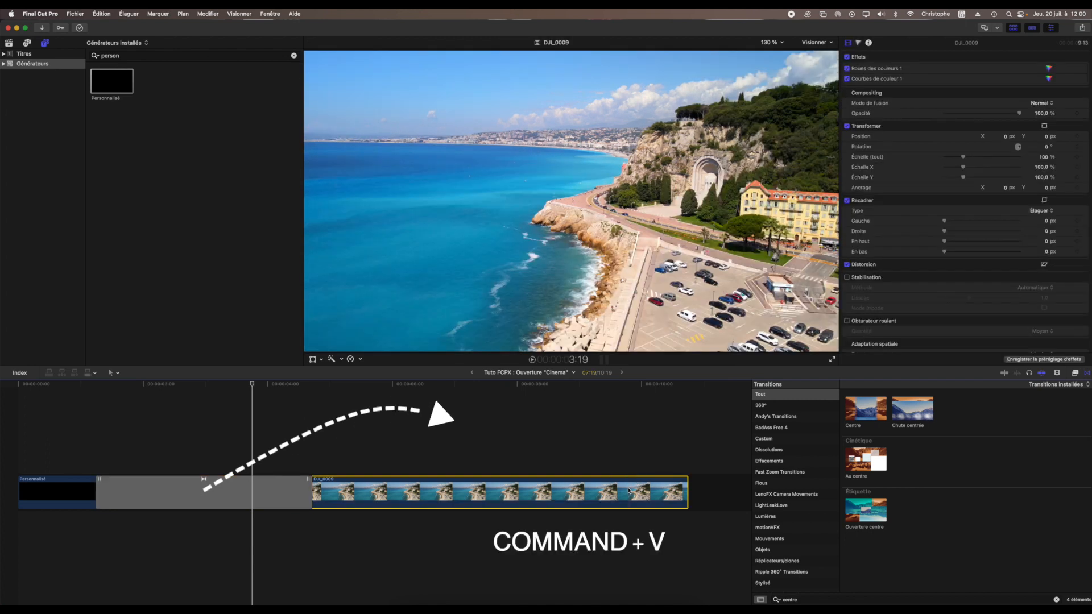
# - Paste the opening Centre transition onto the end of the DJI_0009 clip and play the sequence
pyautogui.press('super+v')
pyautogui.press('space')
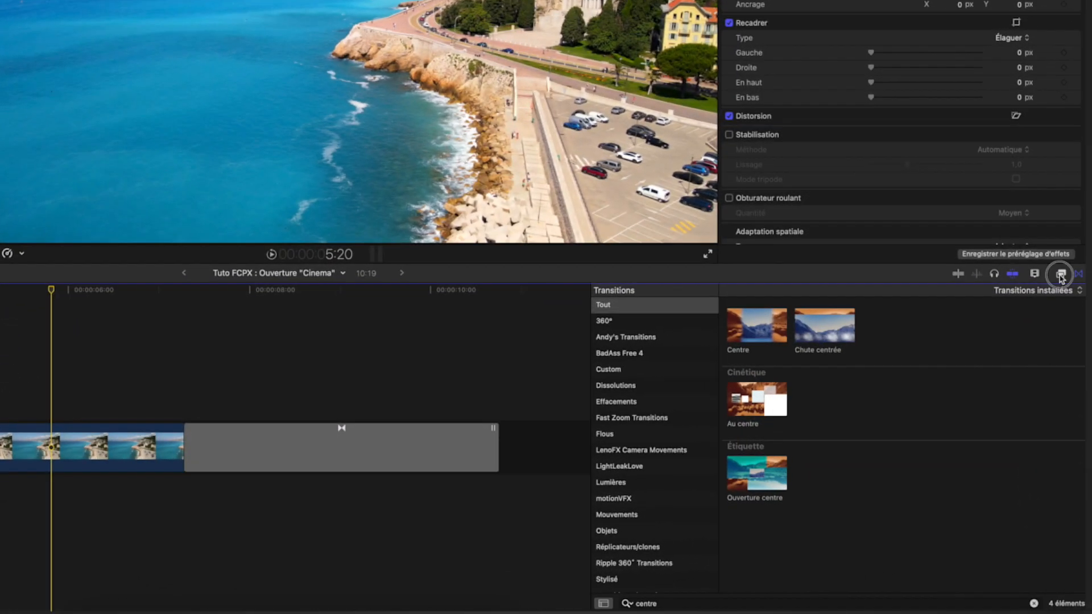
# - Search the video effects for "lett" and apply the Letterbox effect to the DJI_0009 clip
pyautogui.click(1075, 373)
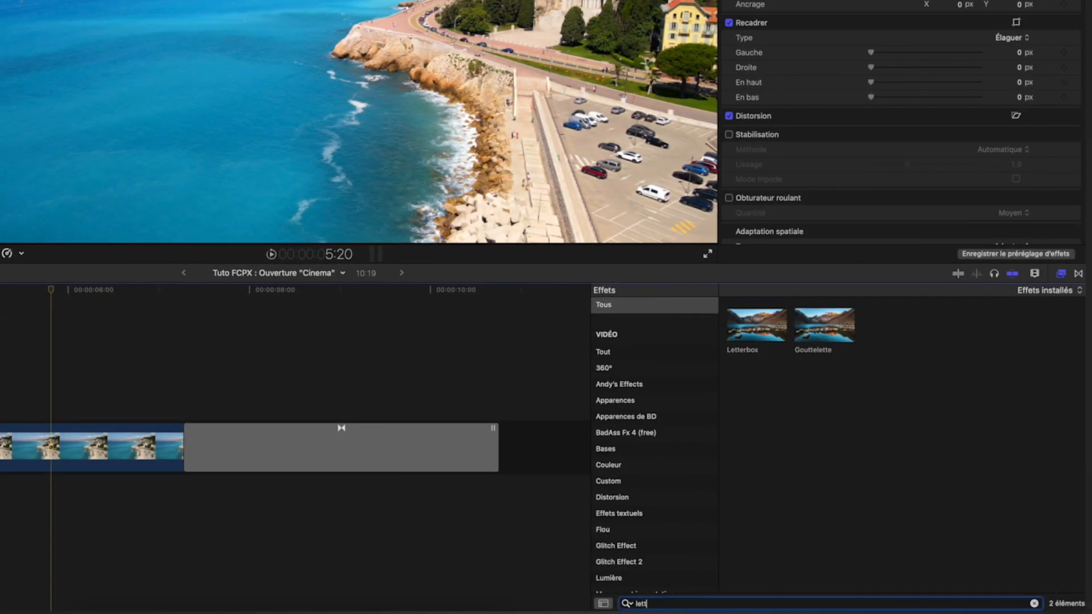
pyautogui.moveTo(759, 335); pyautogui.dragTo(102, 458)
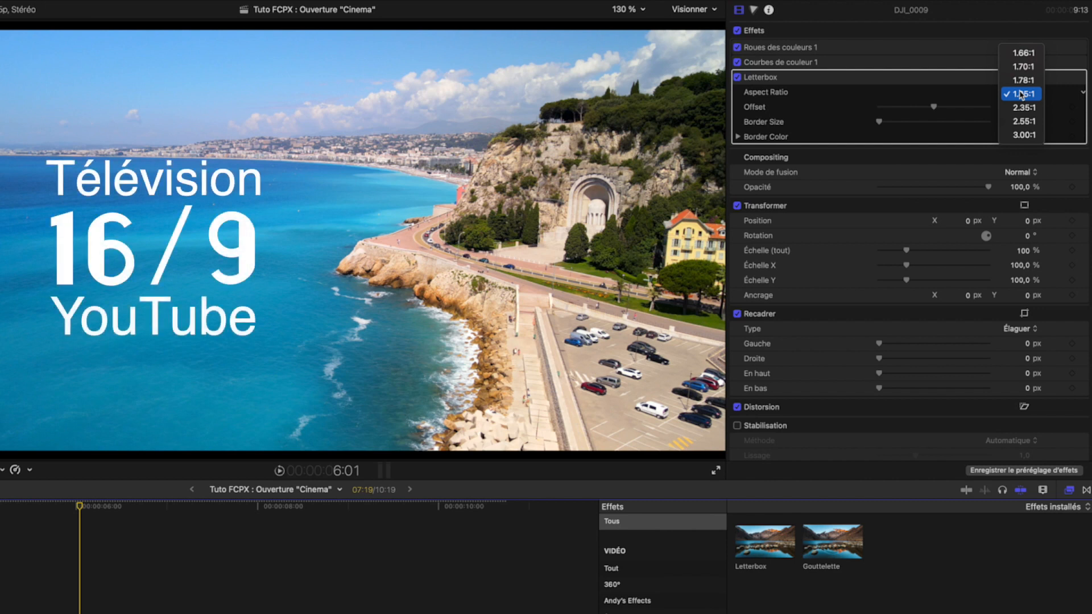
# - Try the clip's Letterbox aspect ratio at 1.78:1, 2.35:1 and 2.55:1, and set its offset to -0.65
pyautogui.click(1025, 80)
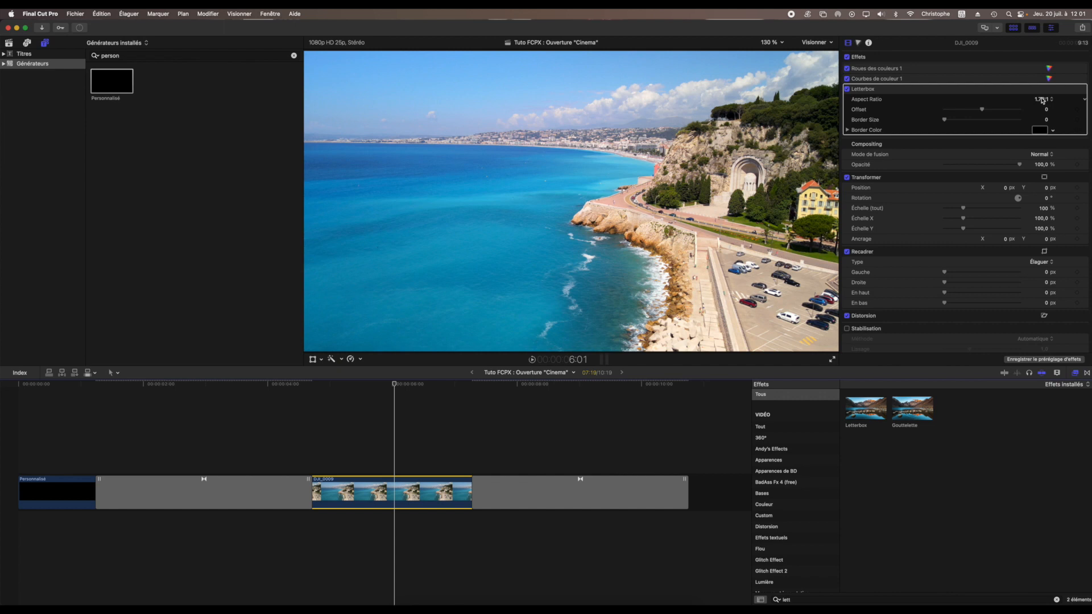
pyautogui.click(1042, 100)
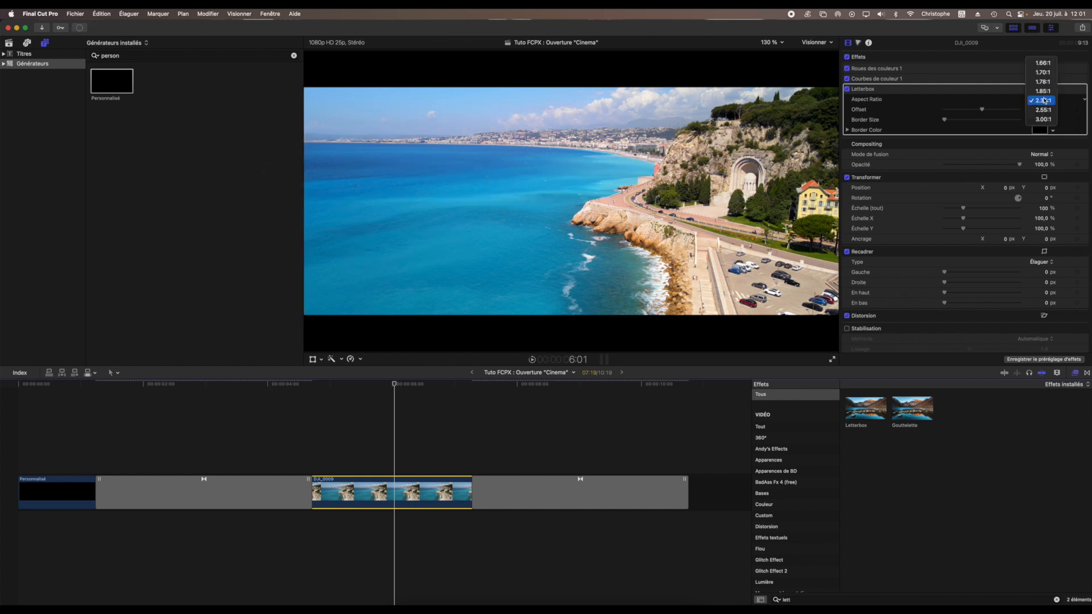
pyautogui.click(1042, 109)
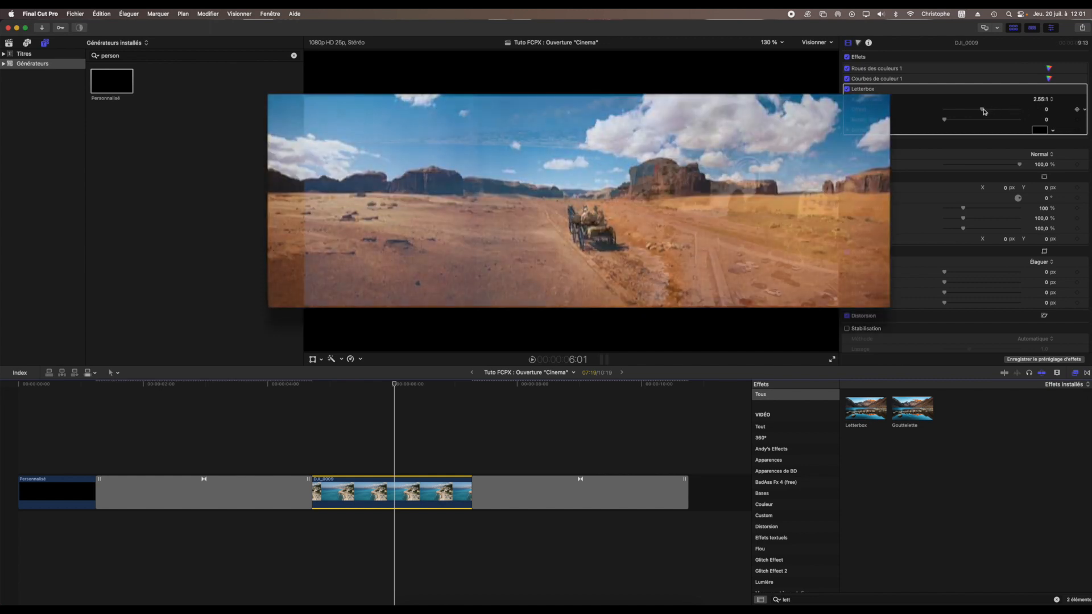
pyautogui.moveTo(982, 110); pyautogui.dragTo(968, 110)
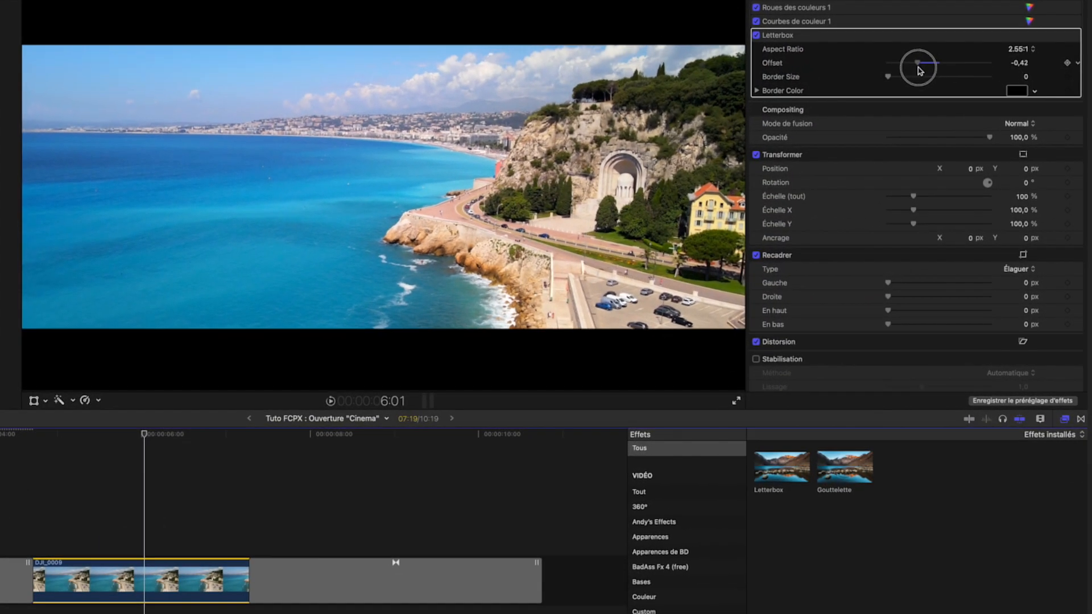
pyautogui.moveTo(920, 71); pyautogui.dragTo(909, 76)
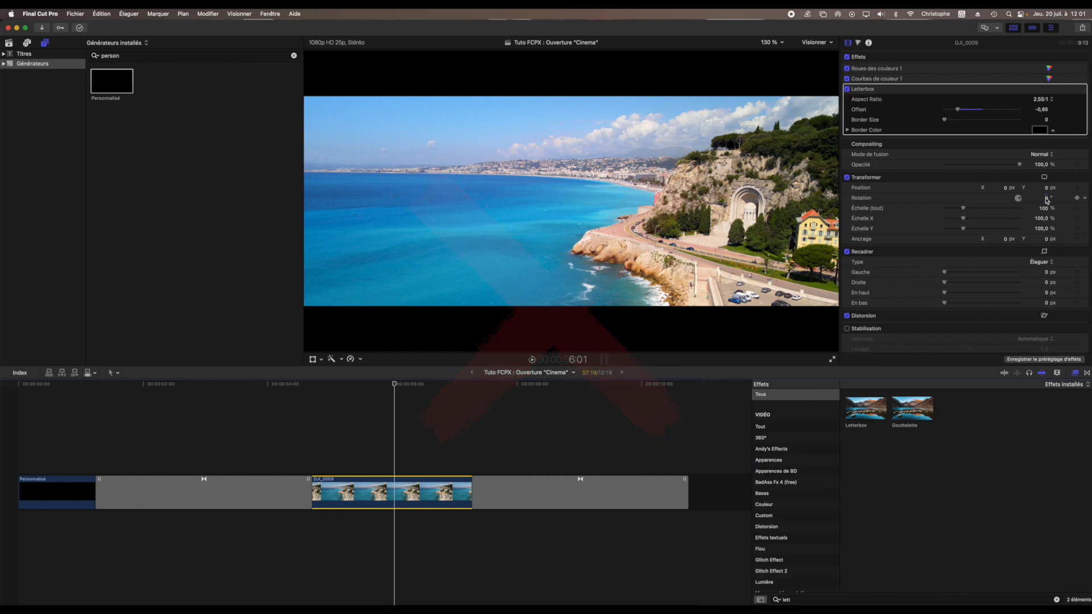
# - Try rotating the letterboxed DJI_0009 clip in the viewer and changing its overall scale
pyautogui.moveTo(670, 201); pyautogui.dragTo(670, 196)
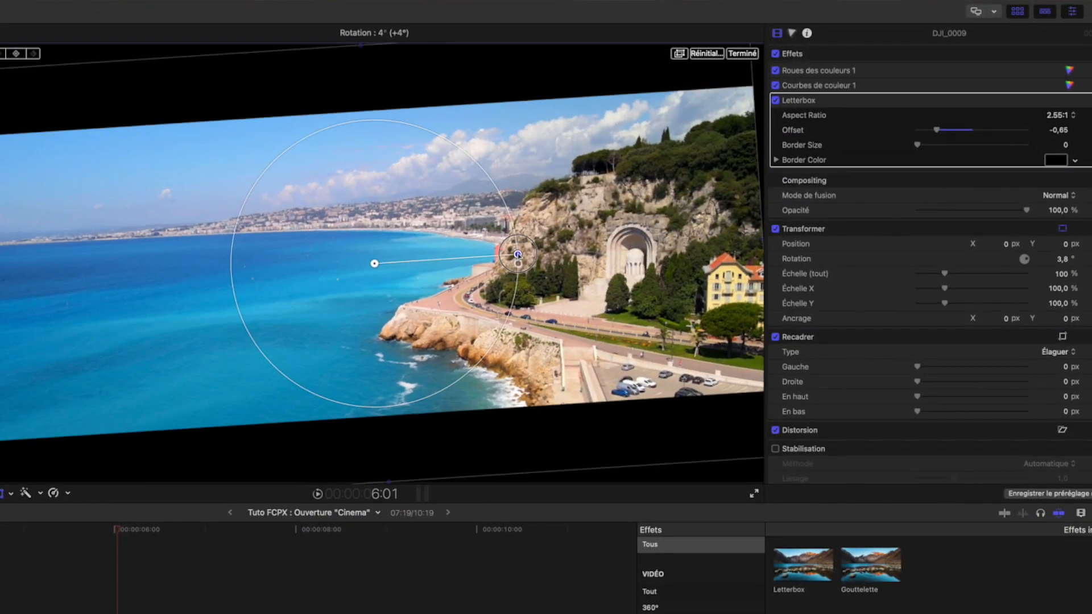
pyautogui.moveTo(518, 255); pyautogui.dragTo(518, 277)
pyautogui.moveTo(945, 273); pyautogui.dragTo(951, 277)
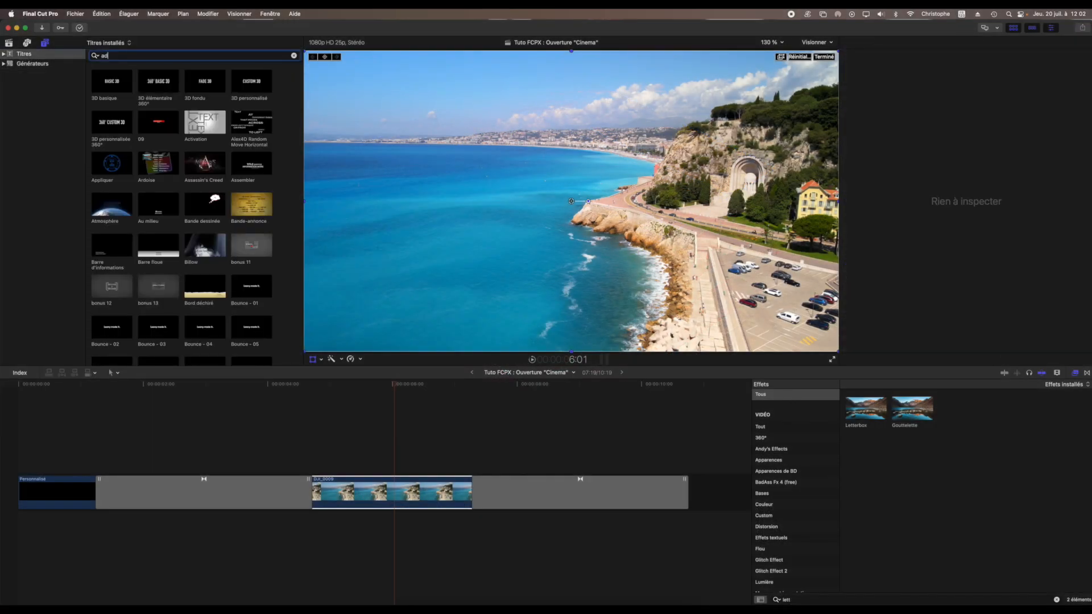
# - Find the RT Adjustment Layer title with "adj" and place it above the clips across the whole timeline
pyautogui.write('j')
pyautogui.moveTo(111, 81); pyautogui.dragTo(20, 469)
pyautogui.moveTo(644, 468); pyautogui.dragTo(686, 468)
# - Apply the Letterbox effect to the RT Adjustment Layer with an aspect ratio of 2.55:1
pyautogui.moveTo(865, 408); pyautogui.dragTo(402, 470)
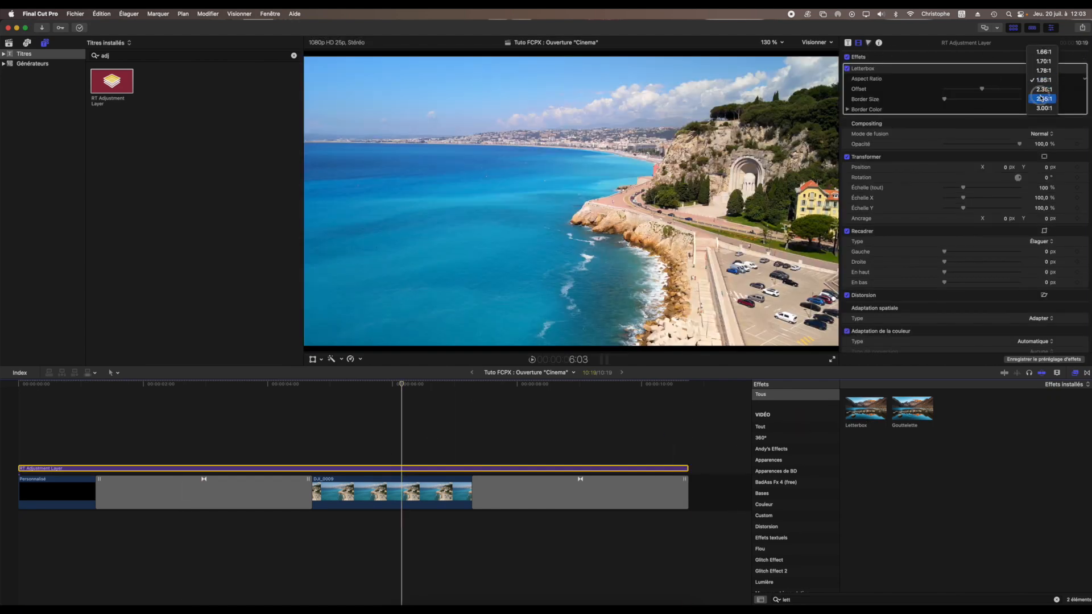
pyautogui.click(1042, 98)
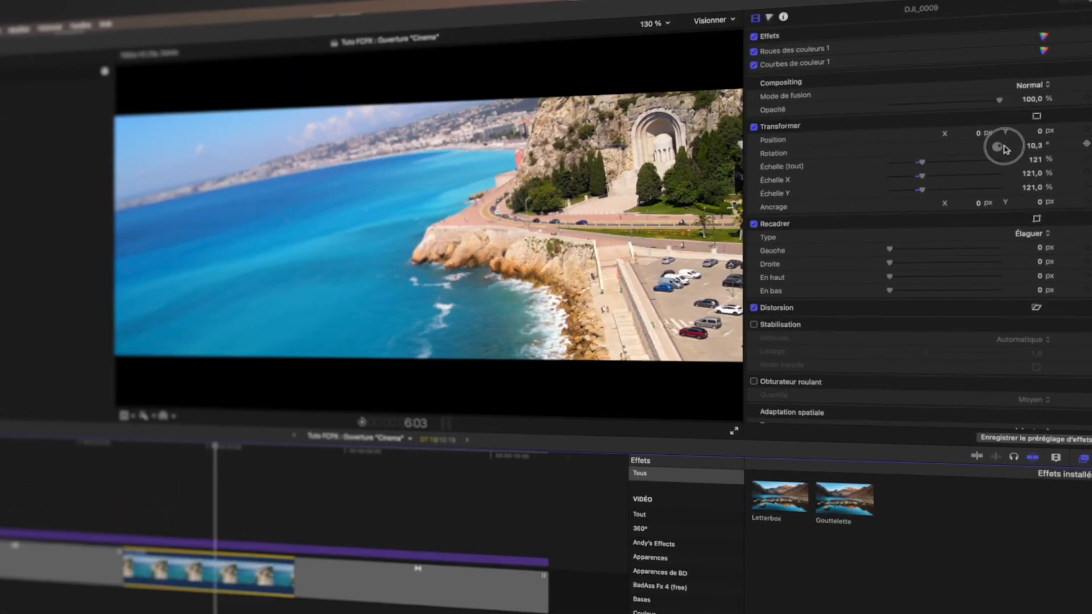
# - Transform the DJI_0009 clip beneath the adjustment layer to 121% scale, -0.4° rotation and a Y position of -83.9 px
pyautogui.moveTo(1019, 178); pyautogui.dragTo(999, 142)
pyautogui.moveTo(916, 164); pyautogui.dragTo(921, 167)
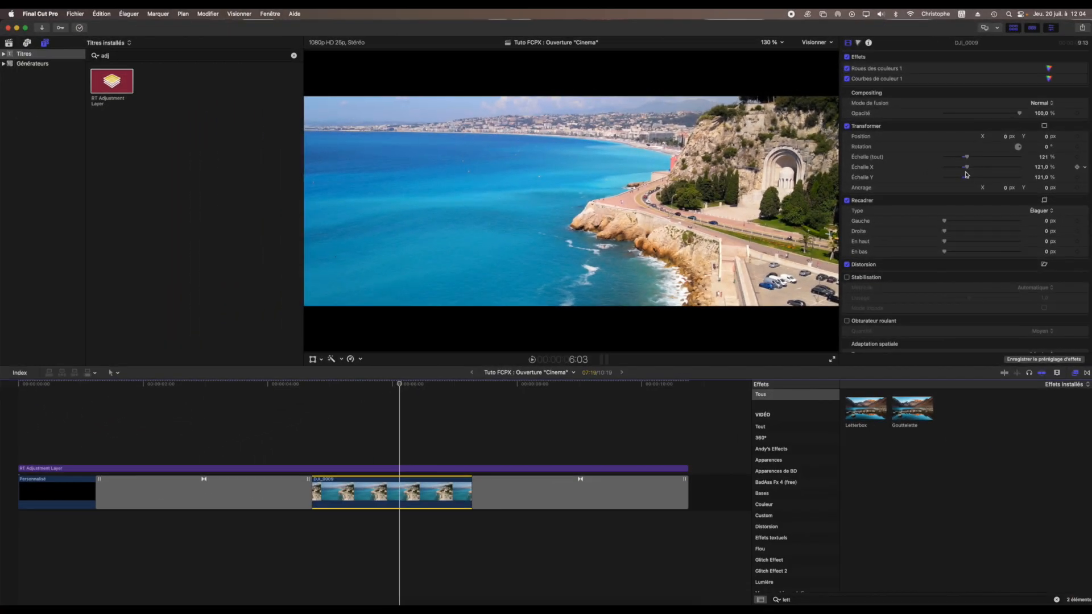
pyautogui.moveTo(590, 224); pyautogui.dragTo(591, 225)
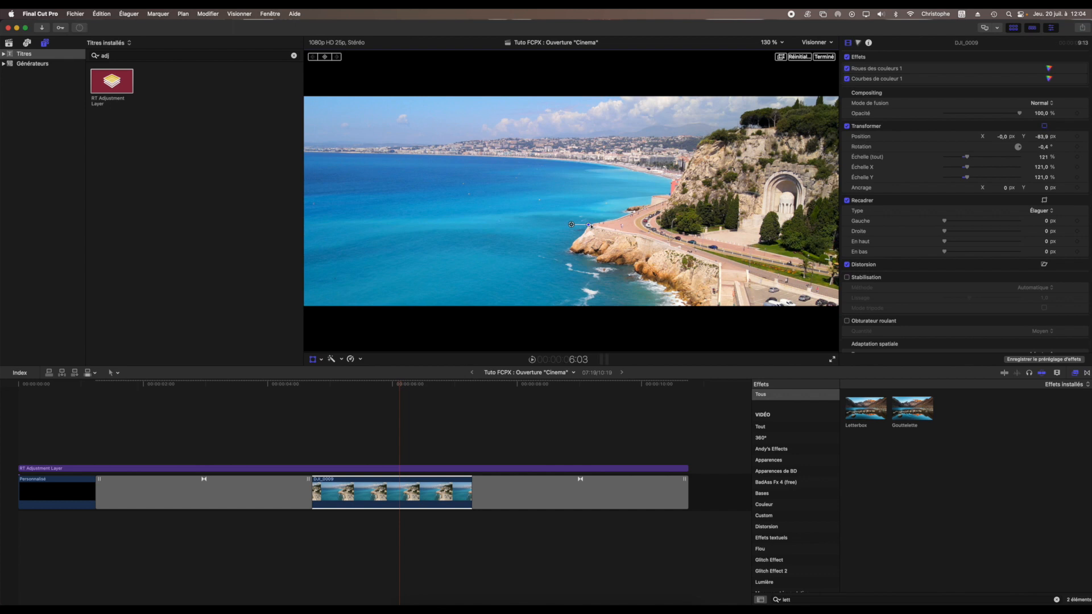
pyautogui.press('space')
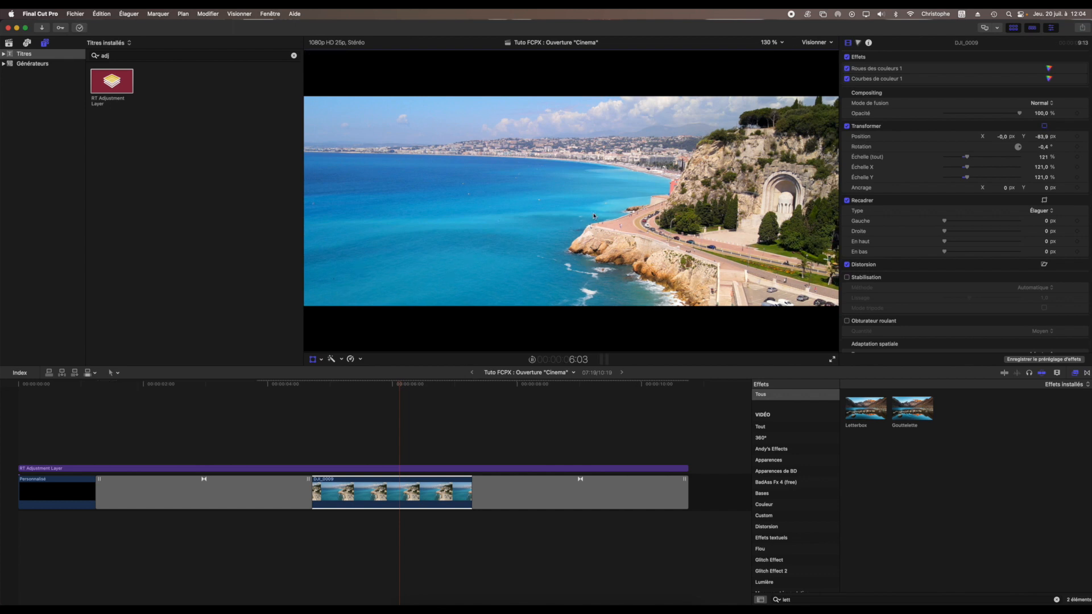